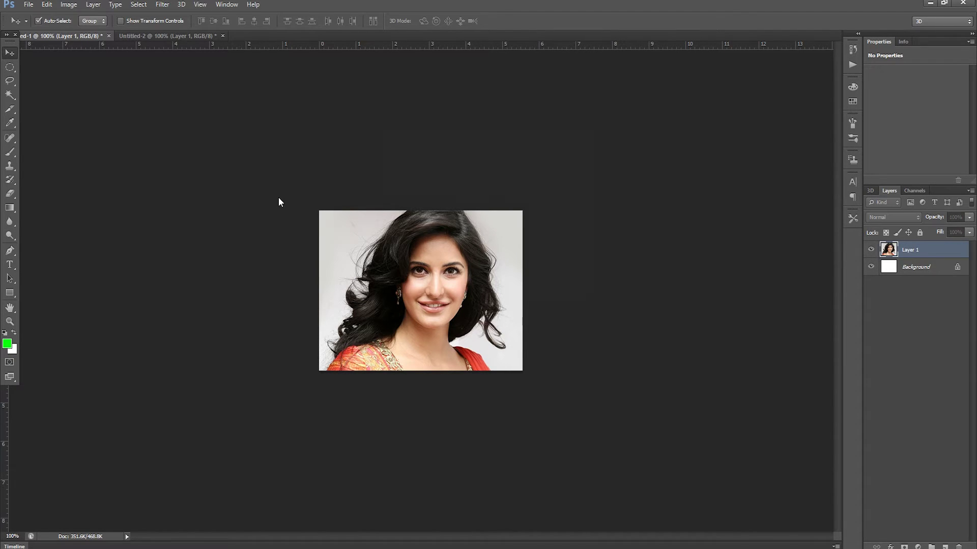
Step: Open the Image Size dialog for the small portrait in Untitled-1
{"action": "key", "text": "ctrl+alt+i"}
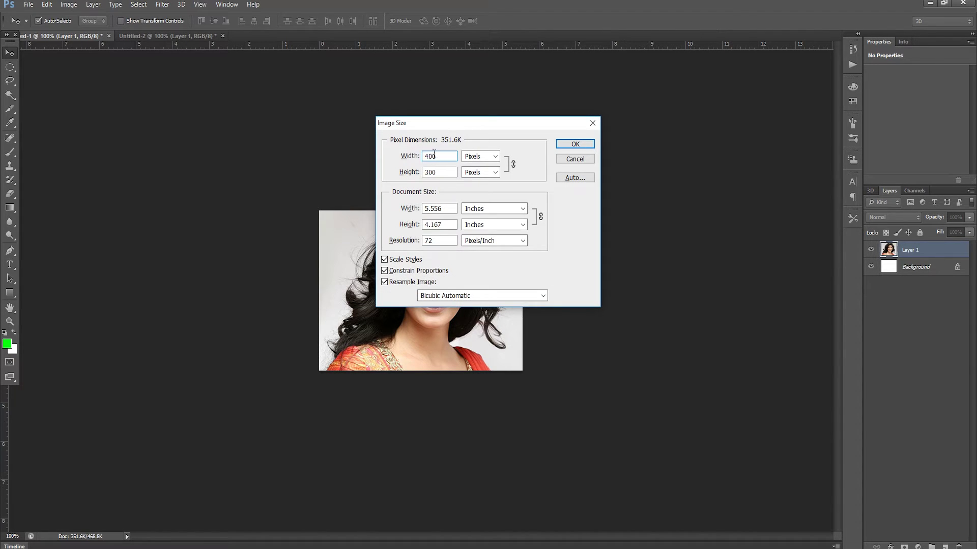
Step: Check Image Size of Untitled-1 (400×300) and Untitled-2 (800×600) without changing either
{"action": "key", "text": "Tab"}
{"action": "left_click", "coordinate": [574, 144]}
{"action": "left_click", "coordinate": [140, 37]}
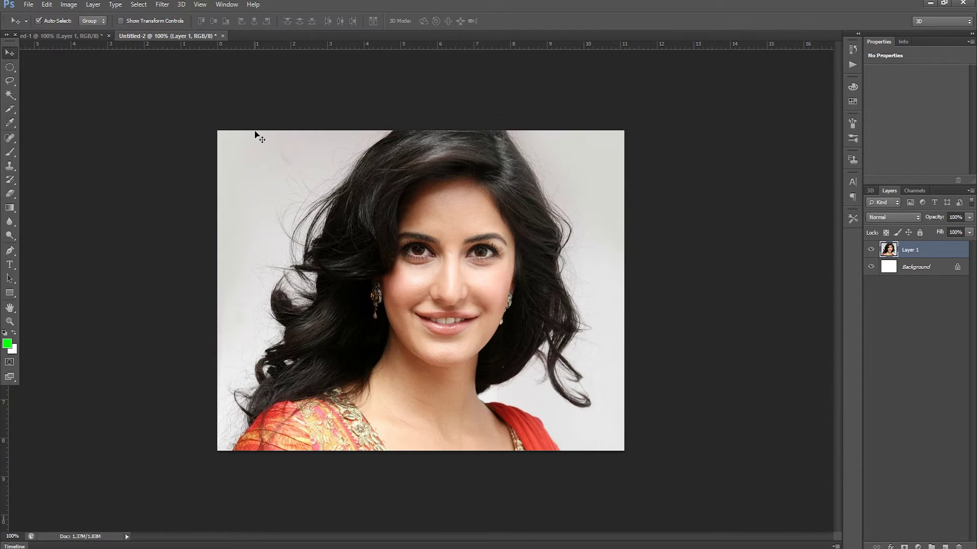
{"action": "key", "text": "ctrl+alt+i"}
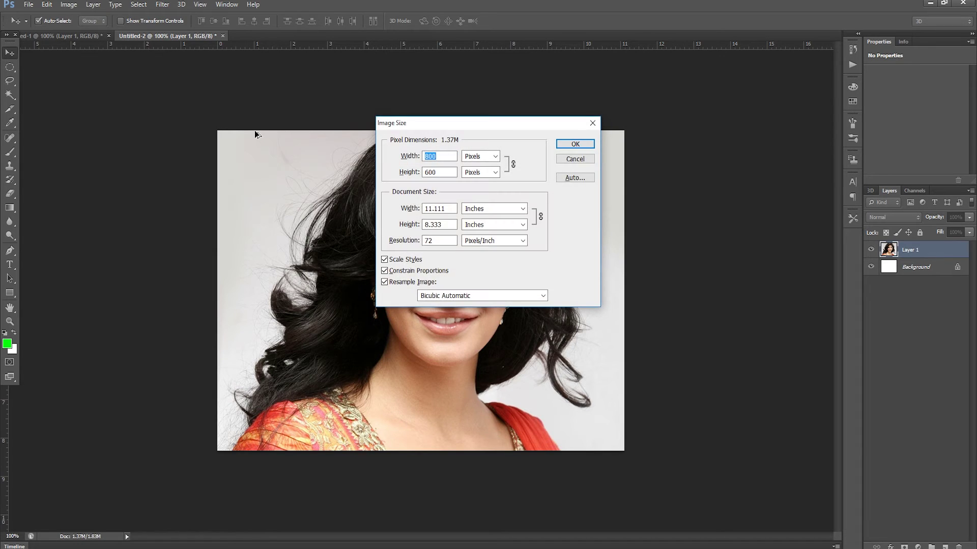
{"action": "left_click", "coordinate": [439, 171]}
{"action": "left_click_drag", "start_coordinate": [439, 172], "coordinate": [390, 172]}
{"action": "left_click", "coordinate": [574, 145]}
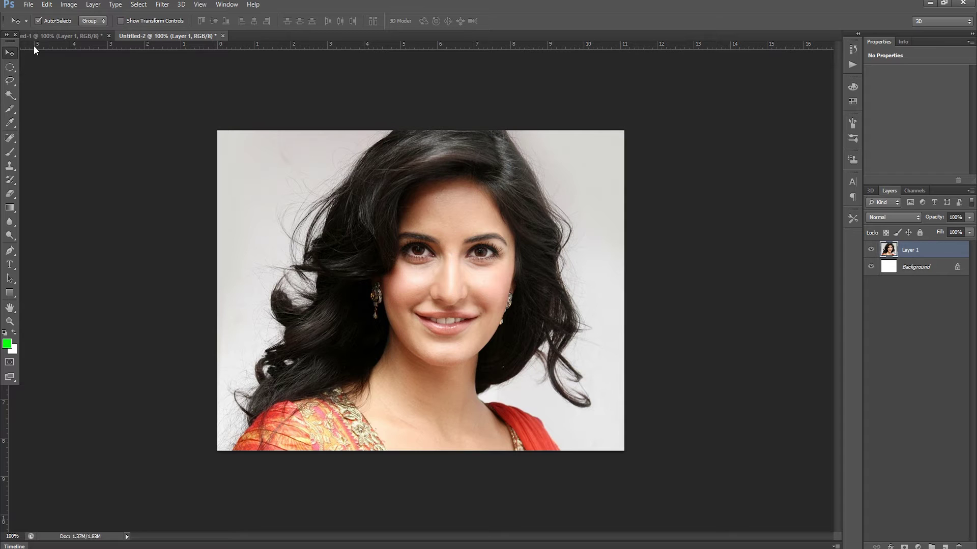
Step: Save the small portrait as katrina.psd in a new Desktop folder 'popup tutorial'
{"action": "left_click", "coordinate": [39, 37]}
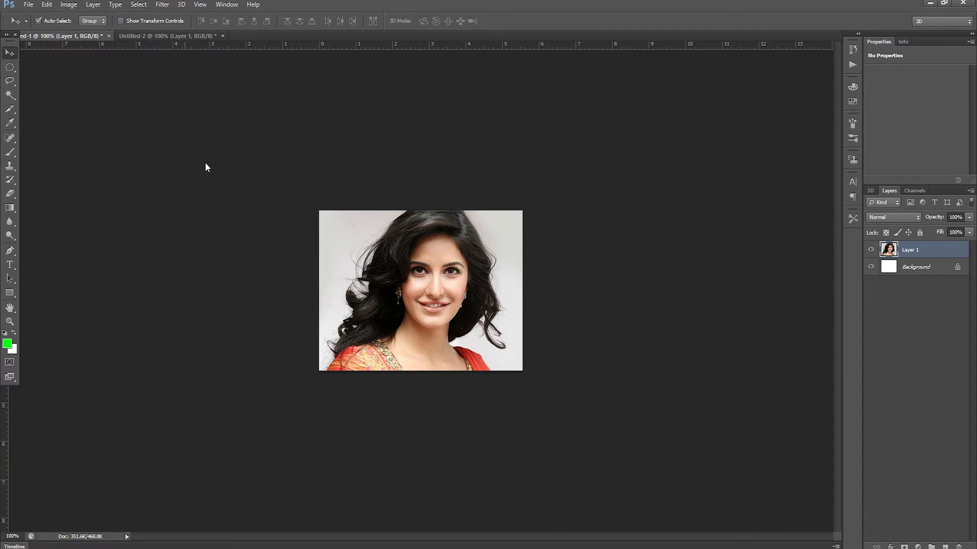
{"action": "key", "text": "ctrl+s"}
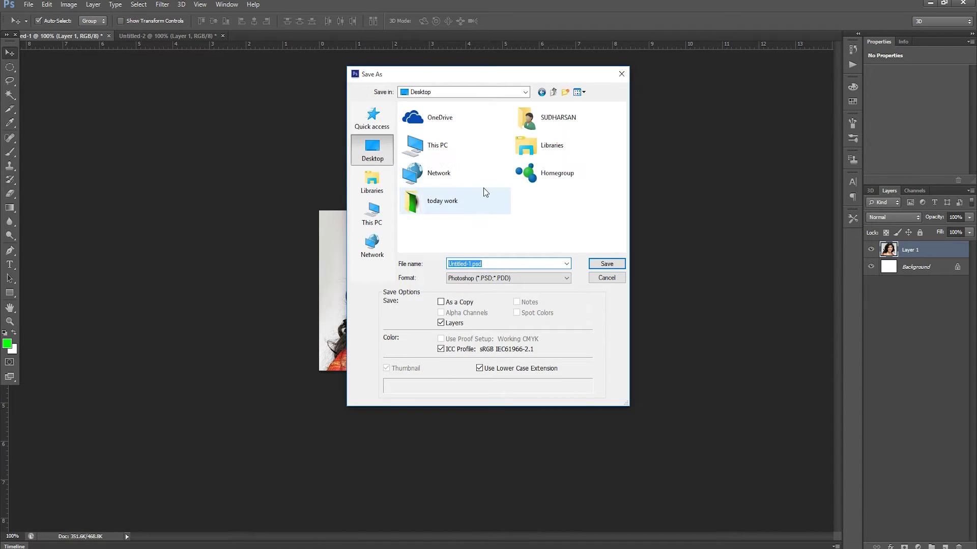
{"action": "key", "text": "ctrl+shift+n"}
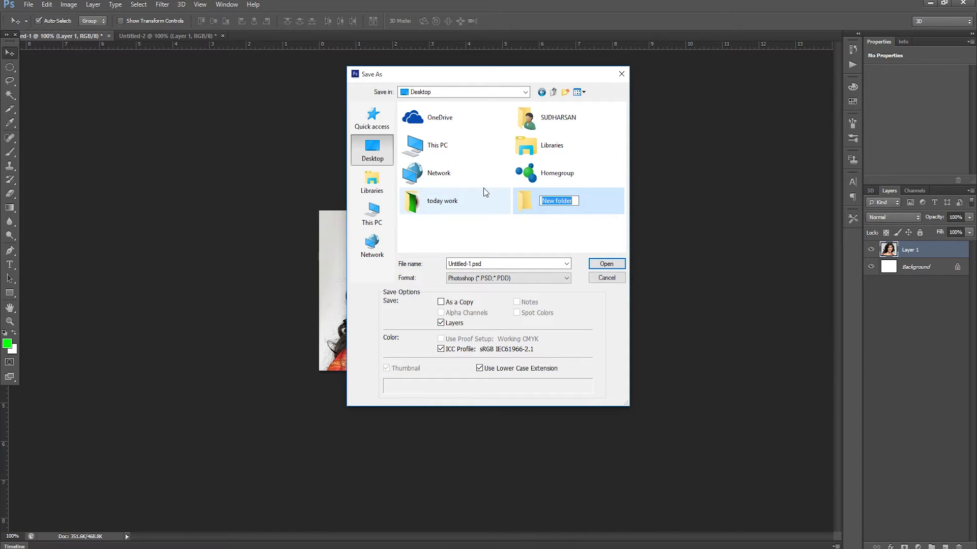
{"action": "type", "text": "psd"}
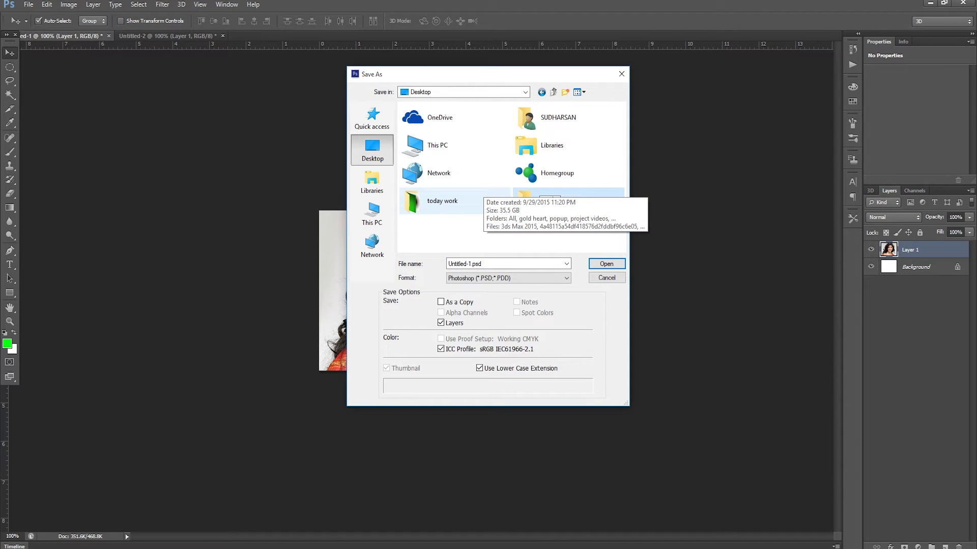
{"action": "type", "text": "p tutorial"}
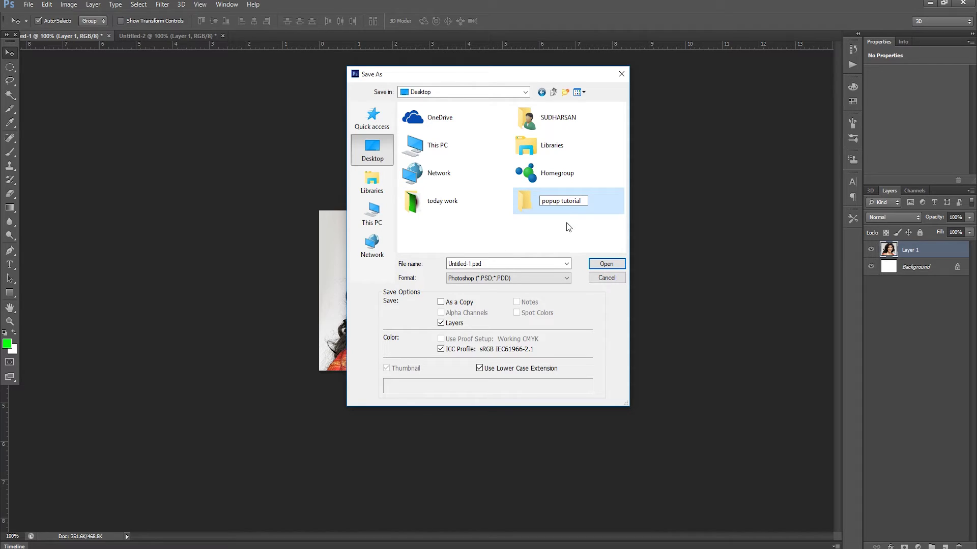
{"action": "double_click", "coordinate": [528, 201]}
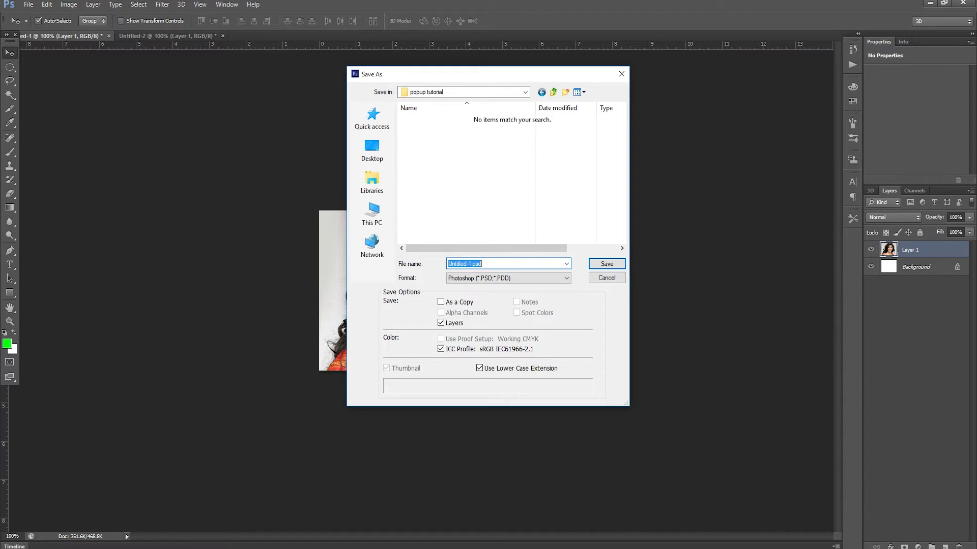
{"action": "type", "text": "katrina"}
{"action": "left_click", "coordinate": [606, 264]}
{"action": "left_click", "coordinate": [610, 171]}
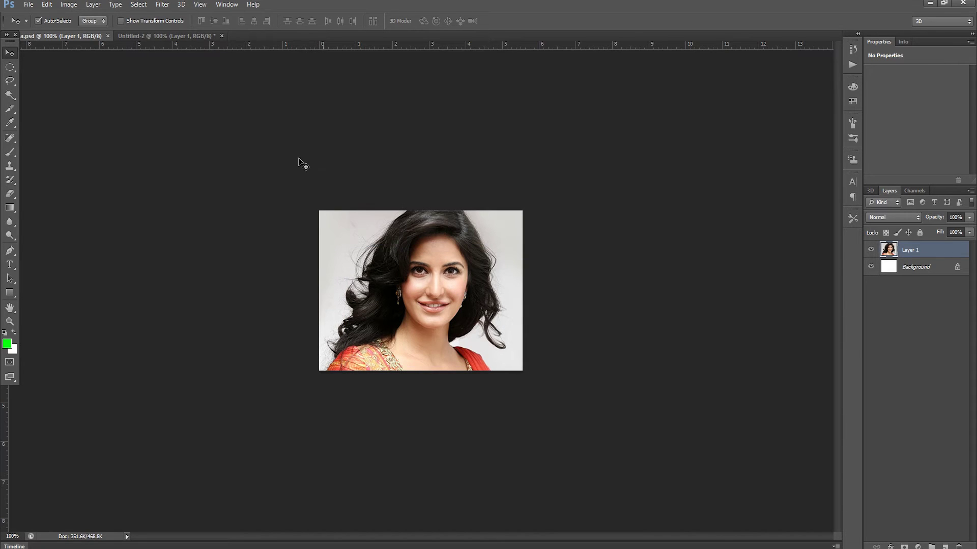
Step: Save the large Untitled-2 portrait as popup.psd in the same folder
{"action": "left_click", "coordinate": [144, 37]}
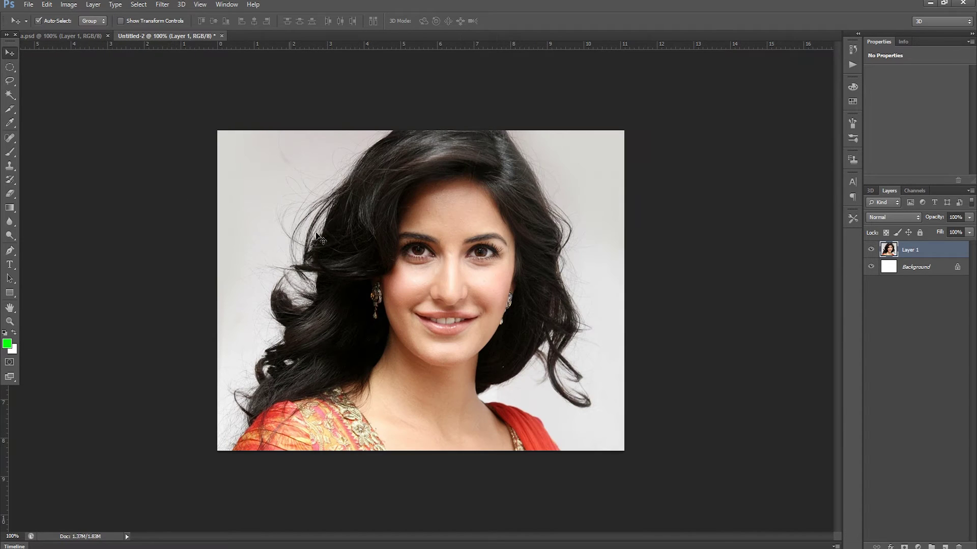
{"action": "key", "text": "ctrl+s"}
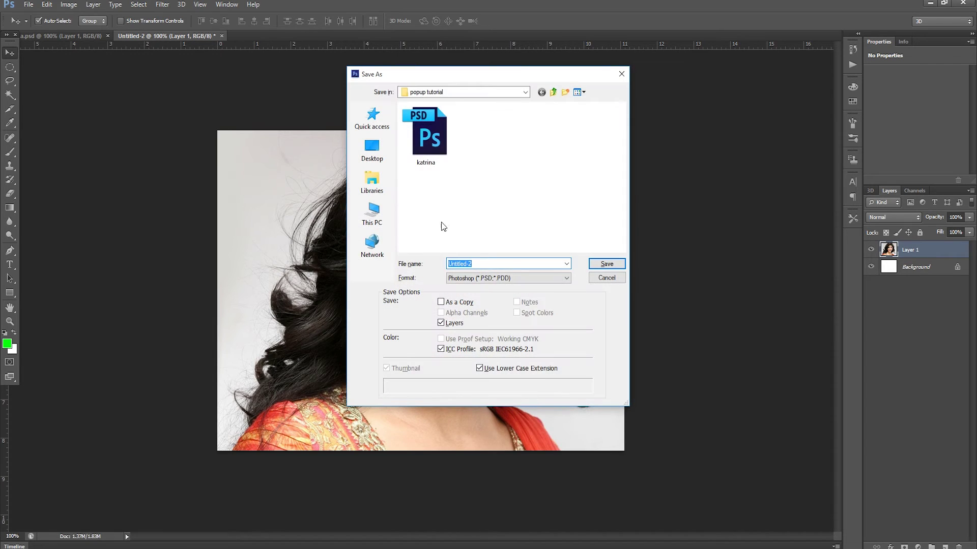
{"action": "type", "text": "popup"}
{"action": "key", "text": "Return"}
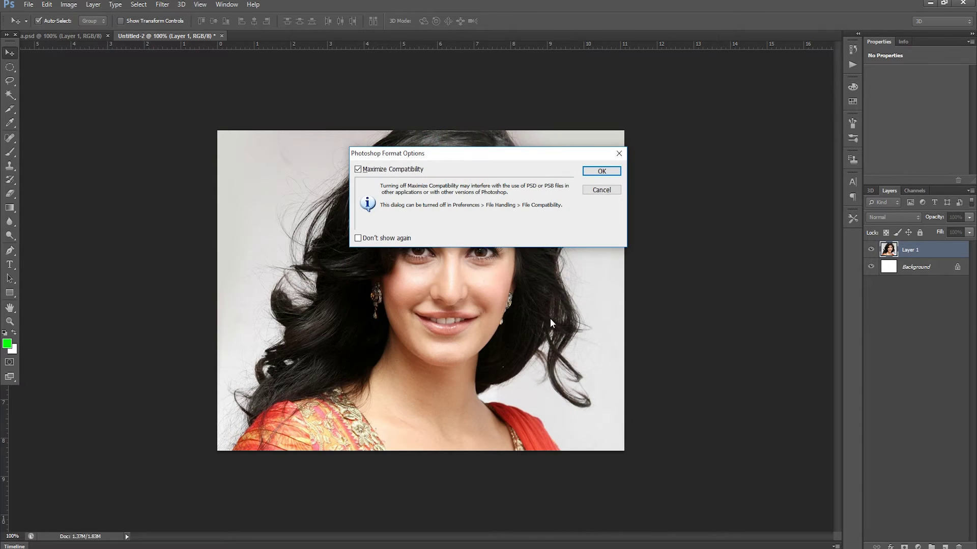
{"action": "key", "text": "Return"}
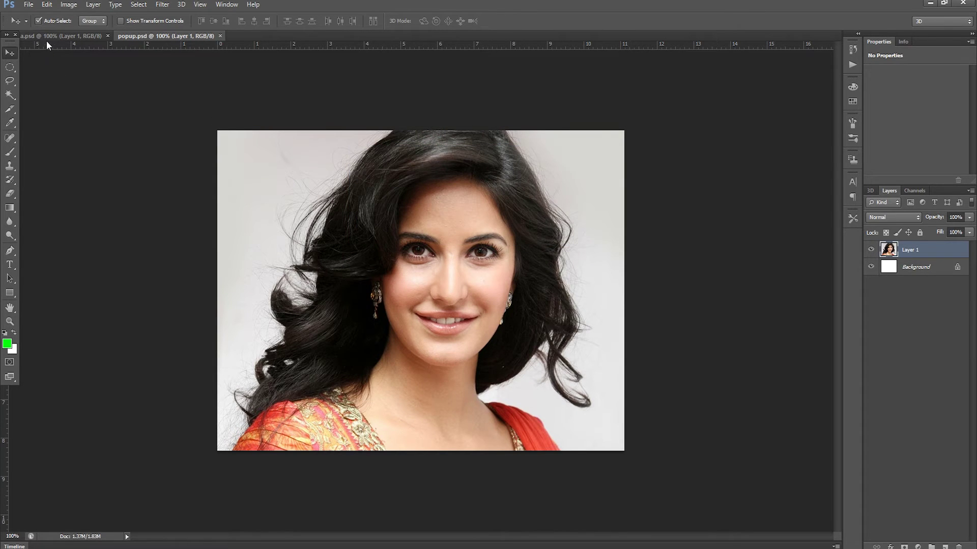
Step: Draw one slice with the Slice Tool over the entire 400×300 katrina portrait
{"action": "left_click", "coordinate": [45, 39]}
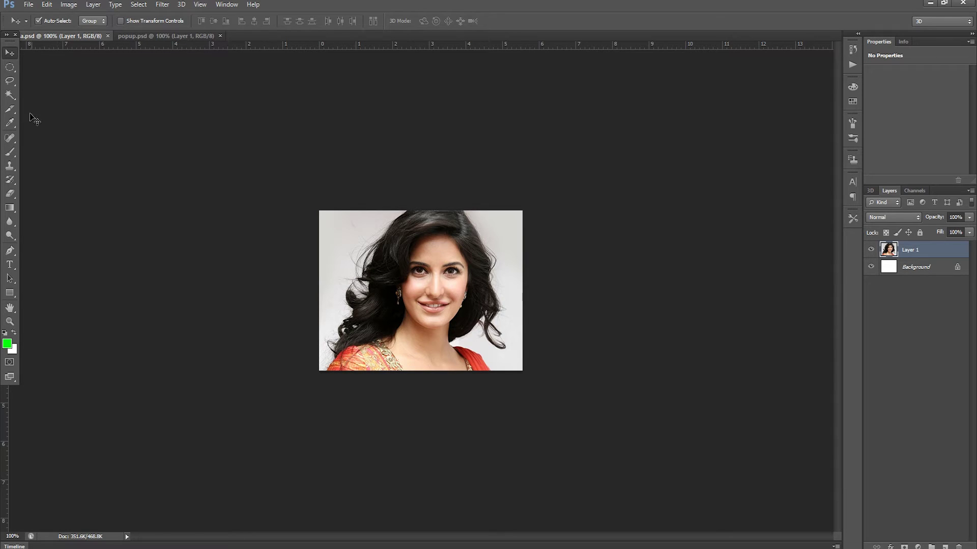
{"action": "left_click_drag", "start_coordinate": [11, 113], "coordinate": [55, 132]}
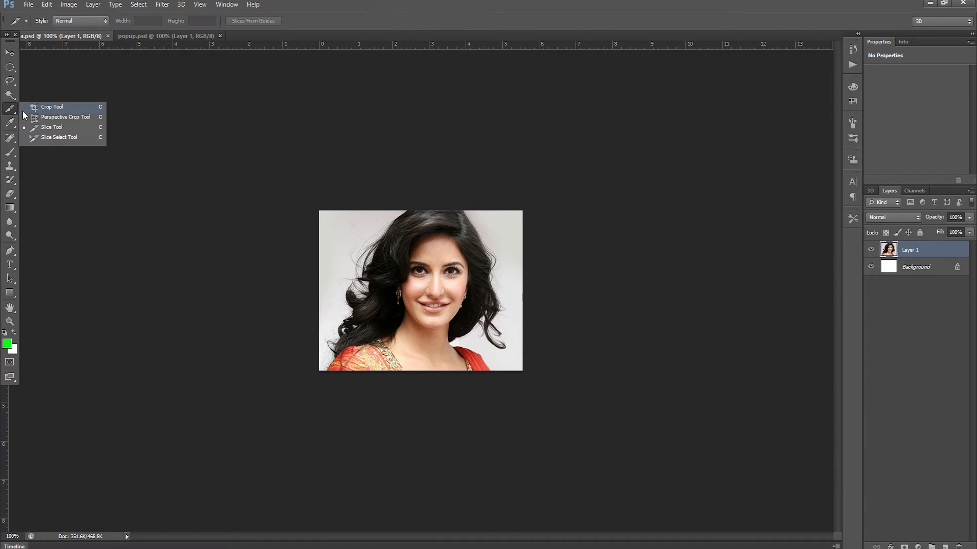
{"action": "left_click", "coordinate": [54, 131]}
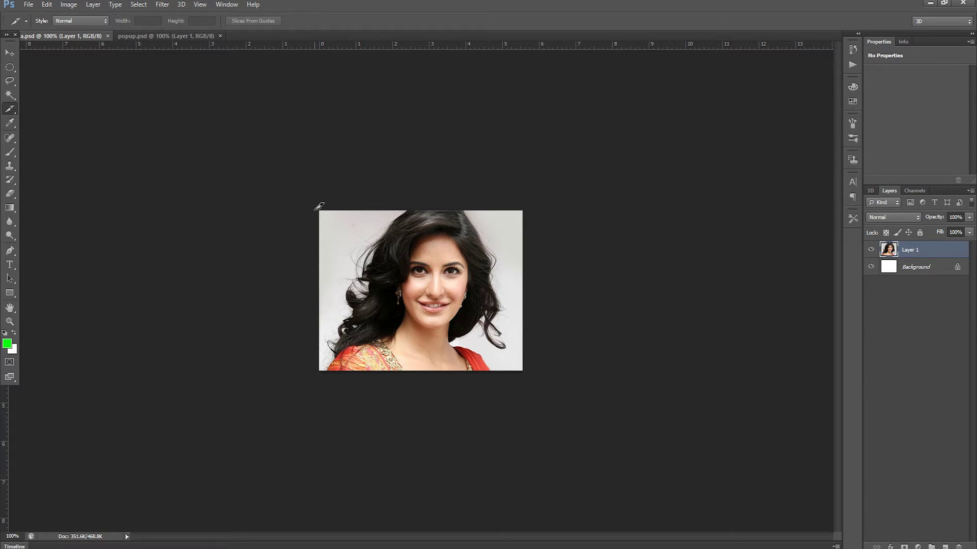
{"action": "left_click_drag", "start_coordinate": [319, 207], "coordinate": [532, 374]}
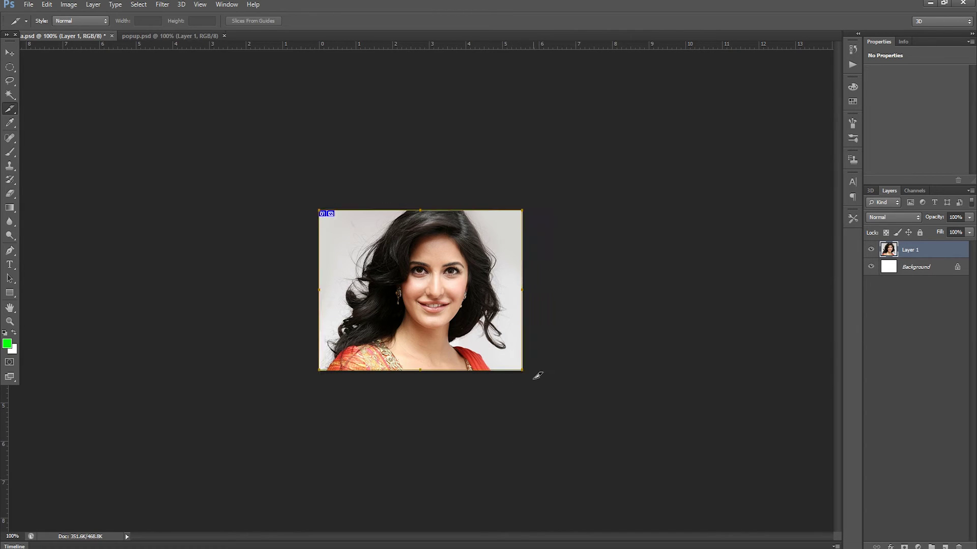
{"action": "double_click", "coordinate": [424, 295]}
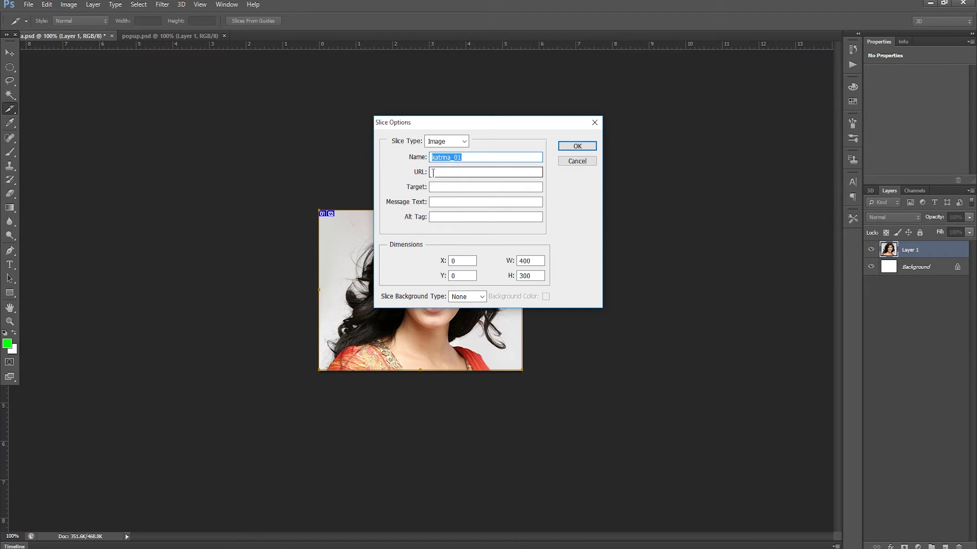
Step: Enter popup.html as the URL of the katrina_01 slice
{"action": "left_click", "coordinate": [432, 172]}
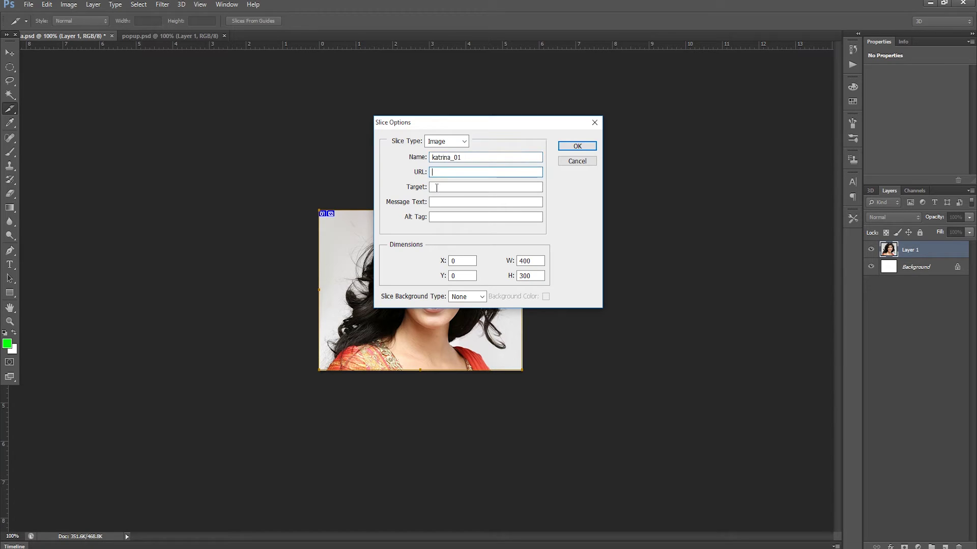
{"action": "left_click", "coordinate": [431, 189]}
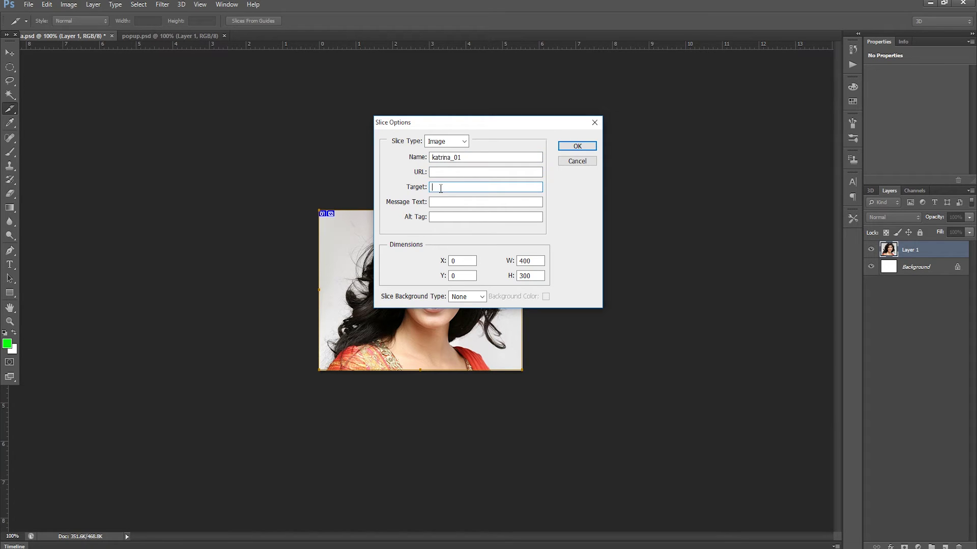
{"action": "left_click", "coordinate": [432, 218]}
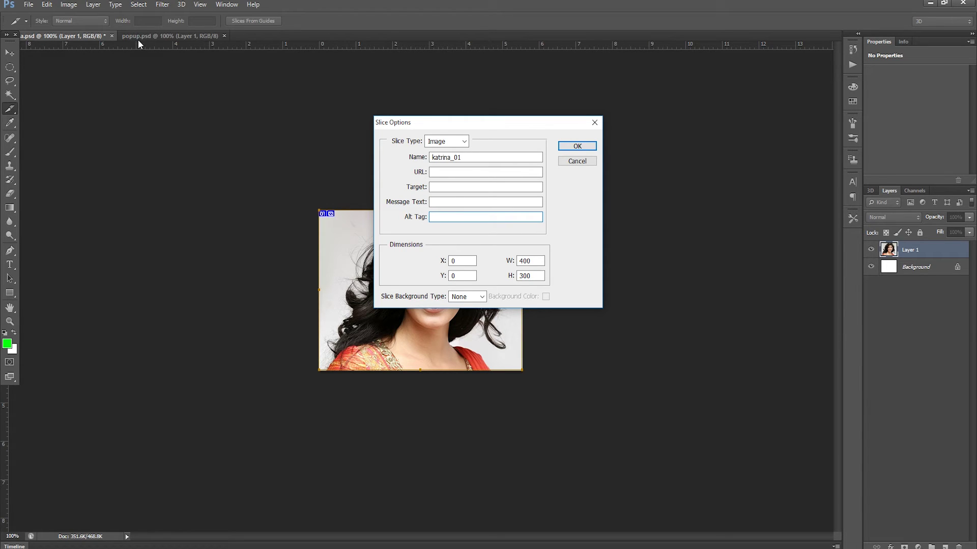
{"action": "left_click", "coordinate": [441, 171]}
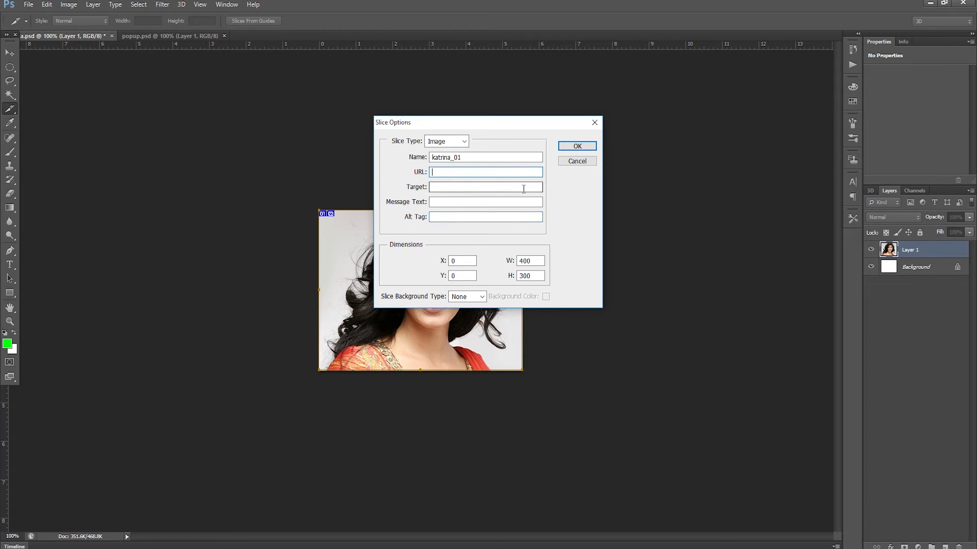
{"action": "type", "text": "popu"}
{"action": "type", "text": "p.ht"}
{"action": "type", "text": "ml"}
{"action": "left_click_drag", "start_coordinate": [464, 173], "coordinate": [450, 175]}
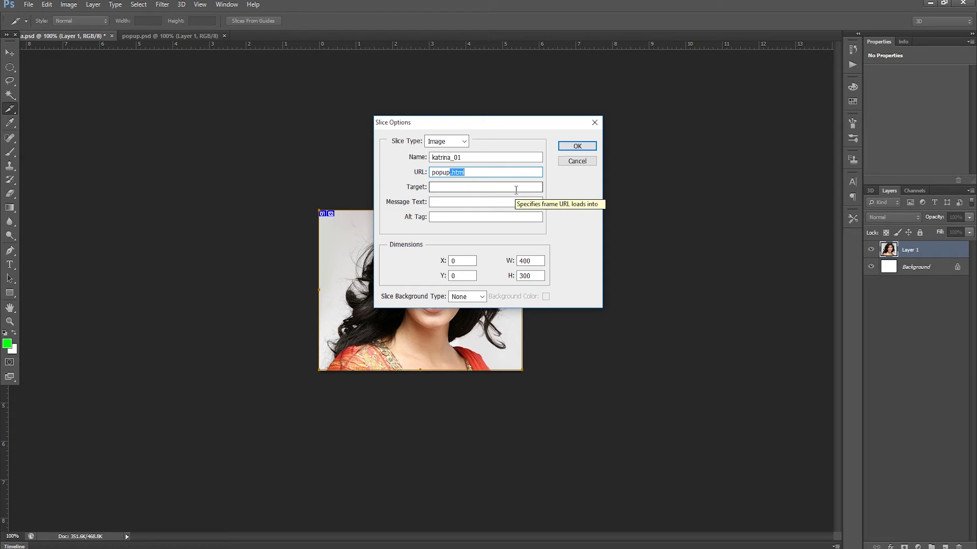
Step: Clear the _blank target, set alt text to Katrina, and confirm the slice options
{"action": "left_click", "coordinate": [444, 201]}
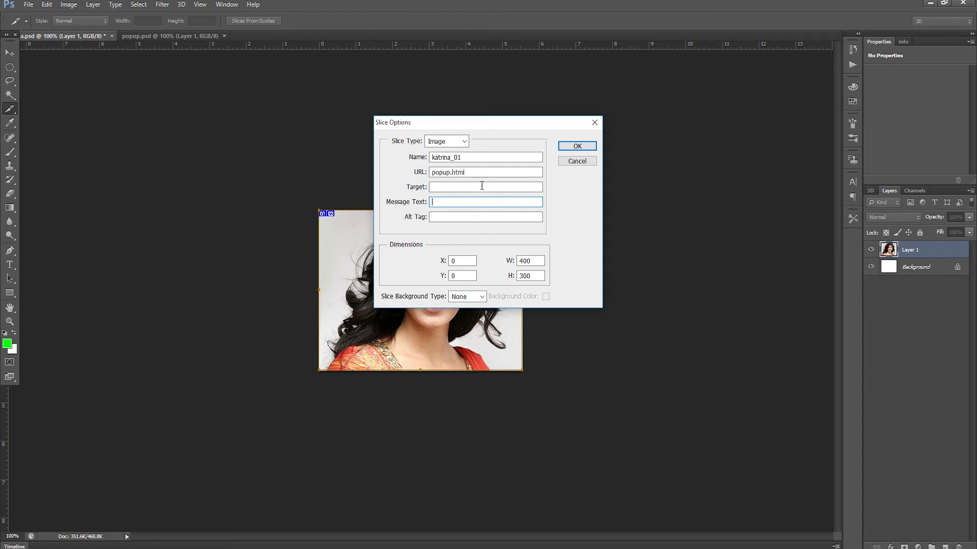
{"action": "left_click", "coordinate": [441, 187]}
{"action": "type", "text": "lank"}
{"action": "left_click_drag", "start_coordinate": [480, 190], "coordinate": [377, 188]}
{"action": "key", "text": "BackSpace"}
{"action": "left_click", "coordinate": [436, 217]}
{"action": "type", "text": "K"}
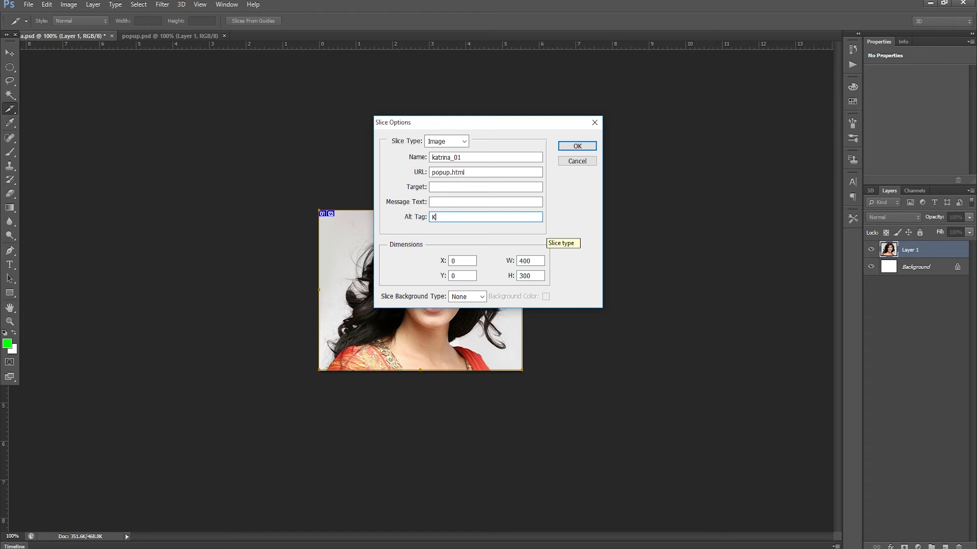
{"action": "type", "text": "atrina"}
{"action": "left_click", "coordinate": [578, 147]}
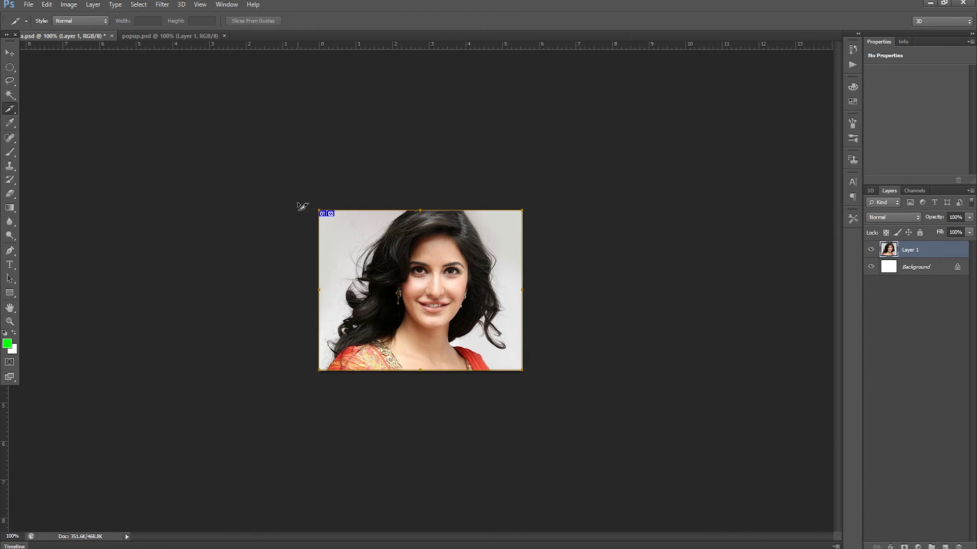
Step: Export katrina with Save for Web as HTML and Images into popup tutorial
{"action": "key", "text": "ctrl+alt+shift+s"}
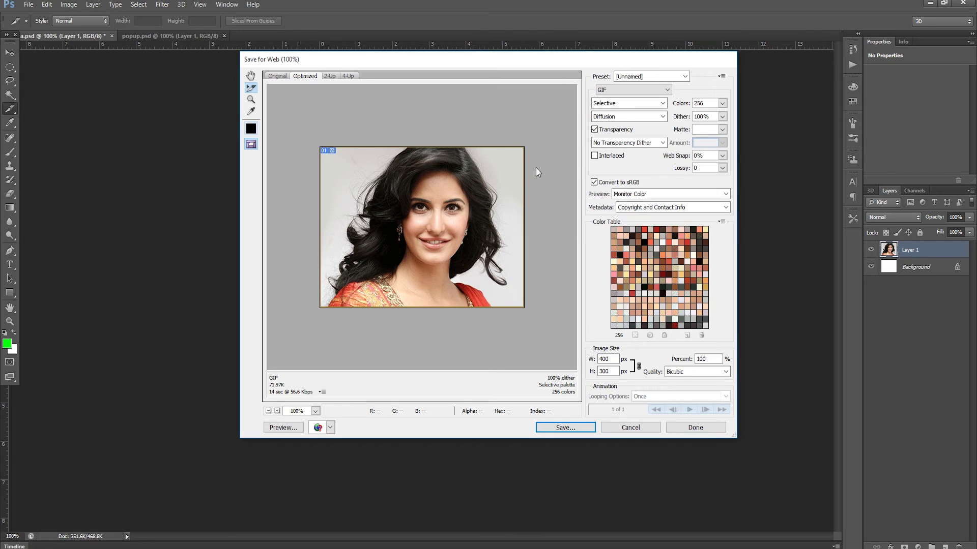
{"action": "left_click", "coordinate": [564, 427]}
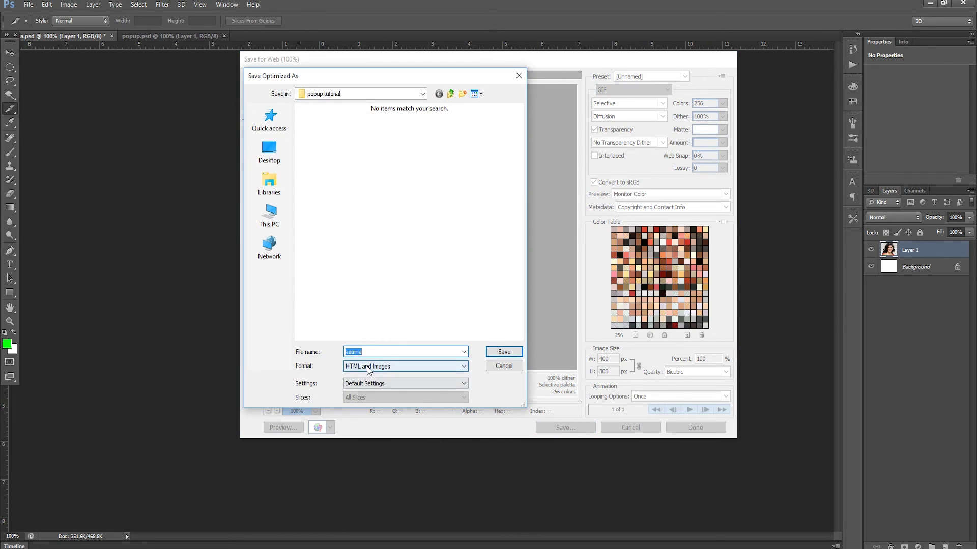
{"action": "left_click", "coordinate": [370, 367]}
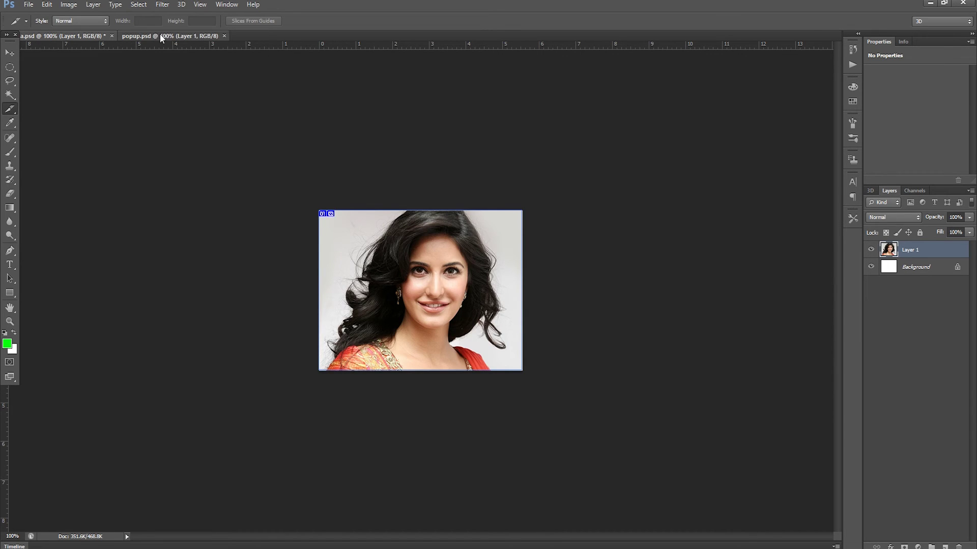
{"action": "left_click", "coordinate": [160, 36]}
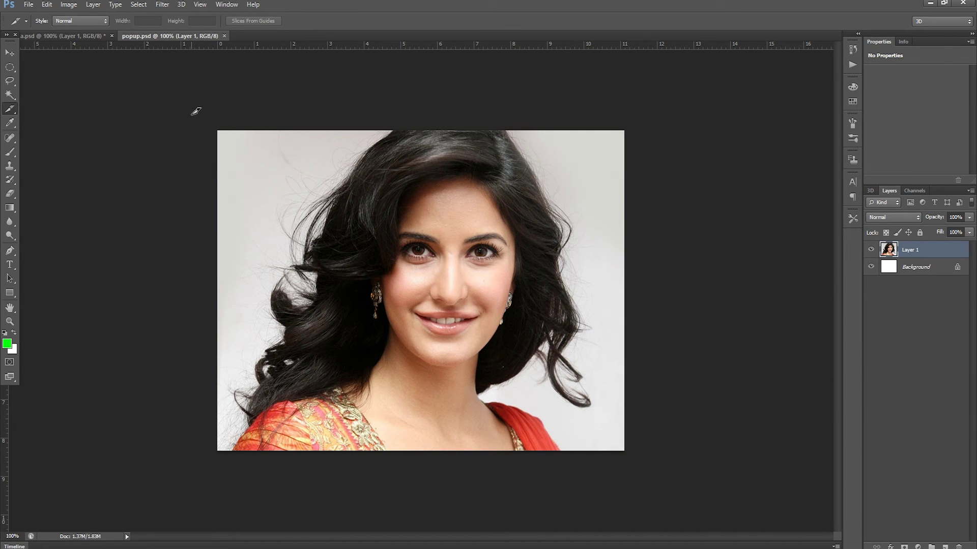
Step: Slice the whole popup portrait, linking it to katrina.html with alt text 'Katrina Big Image'
{"action": "mouse_move", "coordinate": [199, 112]}
{"action": "left_mouse_down"}
{"action": "mouse_move", "coordinate": [652, 459]}
{"action": "mouse_move", "coordinate": [624, 450]}
{"action": "left_mouse_up"}
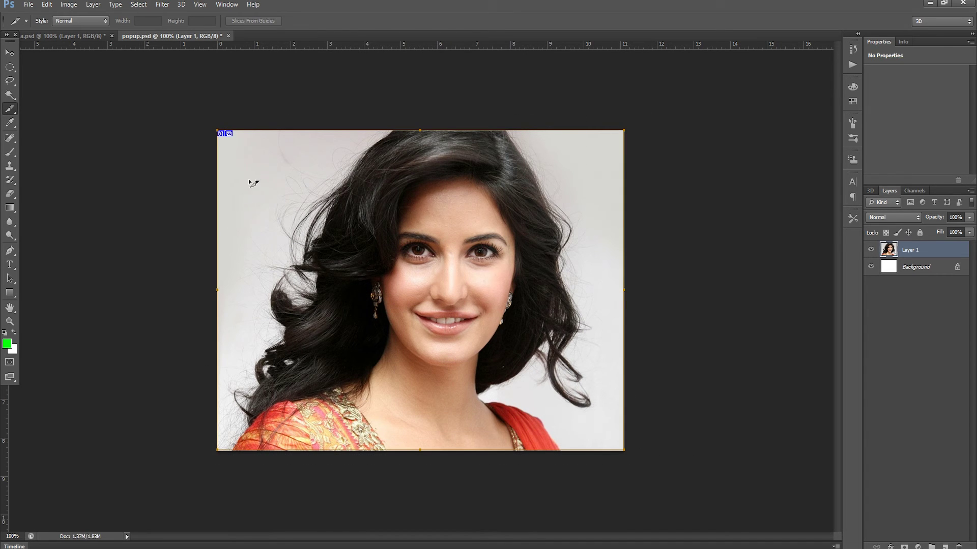
{"action": "double_click", "coordinate": [343, 273]}
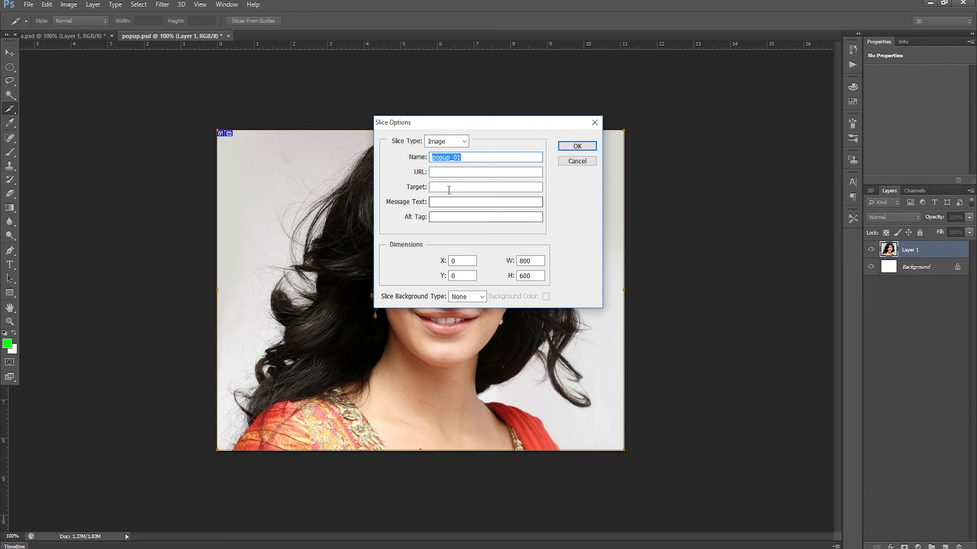
{"action": "left_click", "coordinate": [449, 172]}
{"action": "type", "text": "ka"}
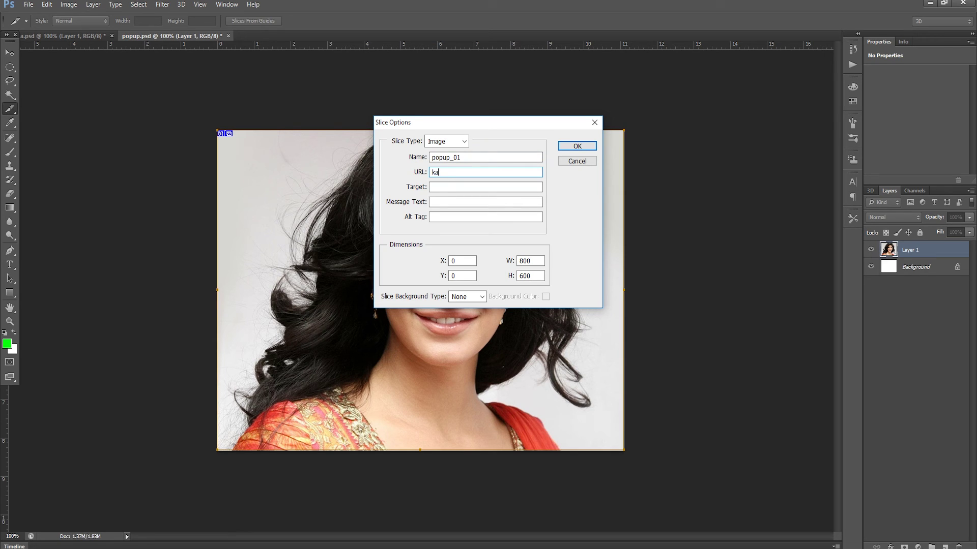
{"action": "type", "text": "trina."}
{"action": "type", "text": "html"}
{"action": "left_click", "coordinate": [430, 219]}
{"action": "left_click", "coordinate": [442, 217]}
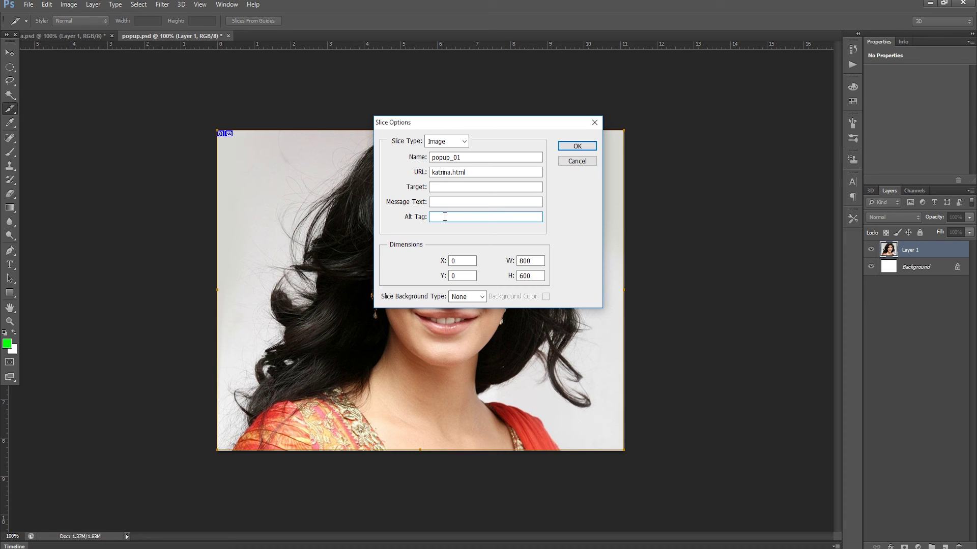
{"action": "type", "text": "Katri"}
{"action": "type", "text": "na Bi"}
{"action": "type", "text": "g "}
{"action": "type", "text": "Image"}
{"action": "left_click", "coordinate": [575, 147]}
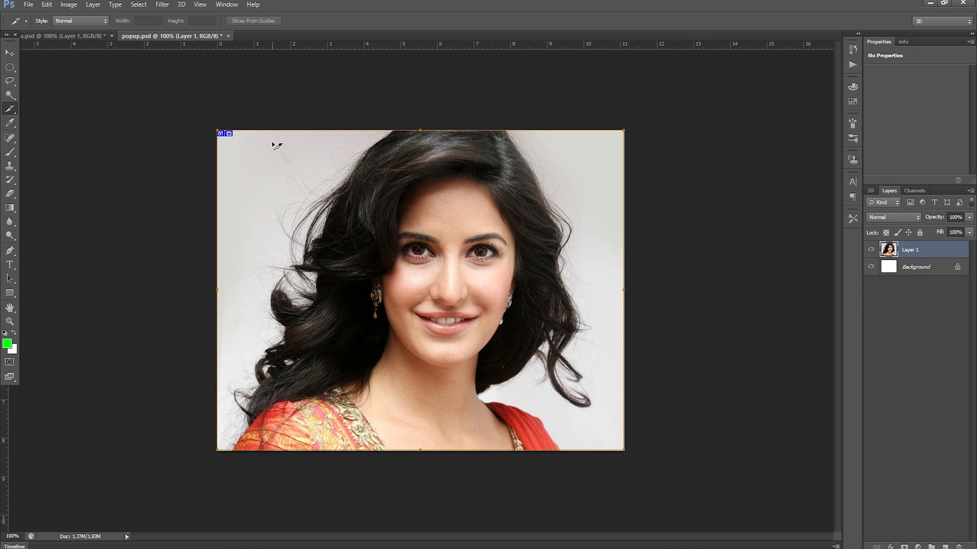
Step: Export the popup portrait with Save for Web as HTML and Images named popup
{"action": "key", "text": "ctrl+alt+shift+s"}
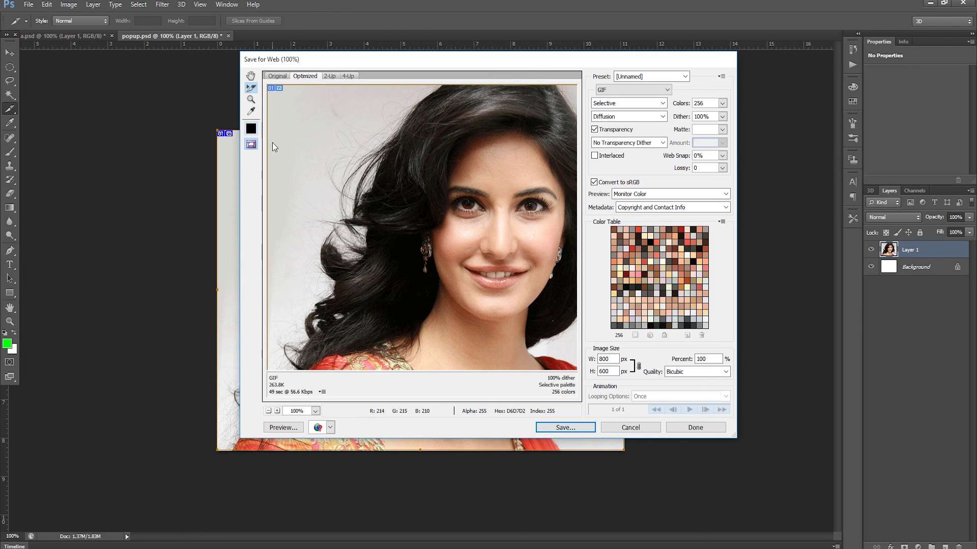
{"action": "left_click", "coordinate": [554, 426]}
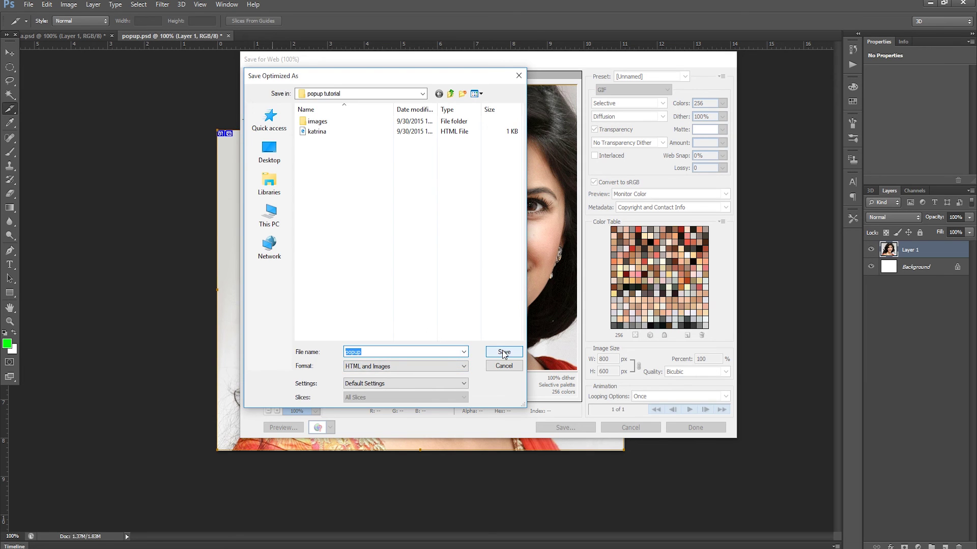
{"action": "left_click", "coordinate": [503, 353]}
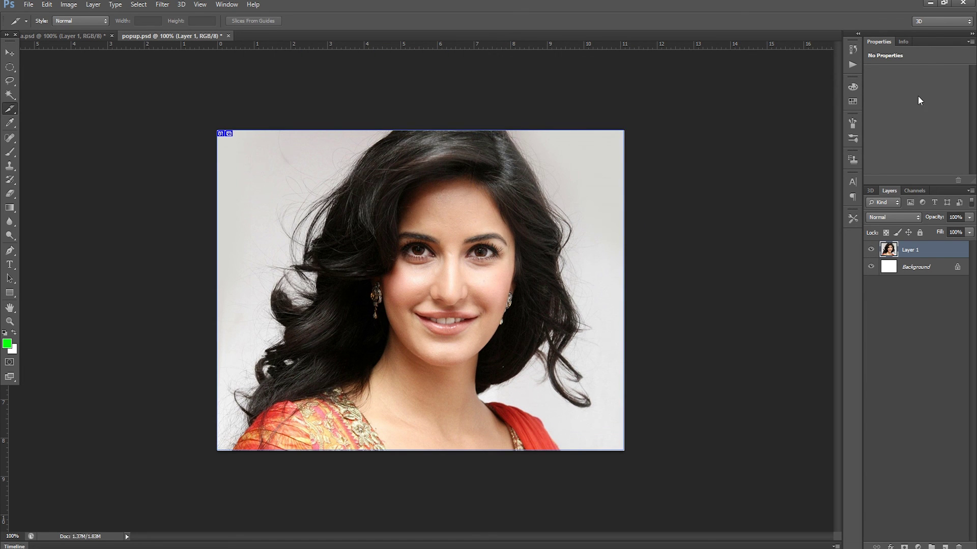
{"action": "left_click", "coordinate": [929, 7]}
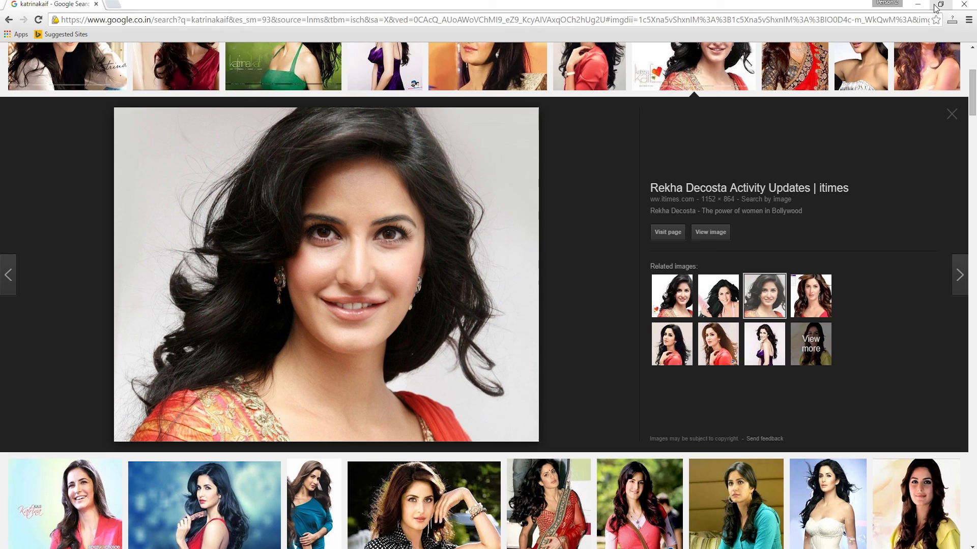
Step: Minimize the browser, then open katrina.html from the desktop popup tutorial folder
{"action": "left_click", "coordinate": [894, 5]}
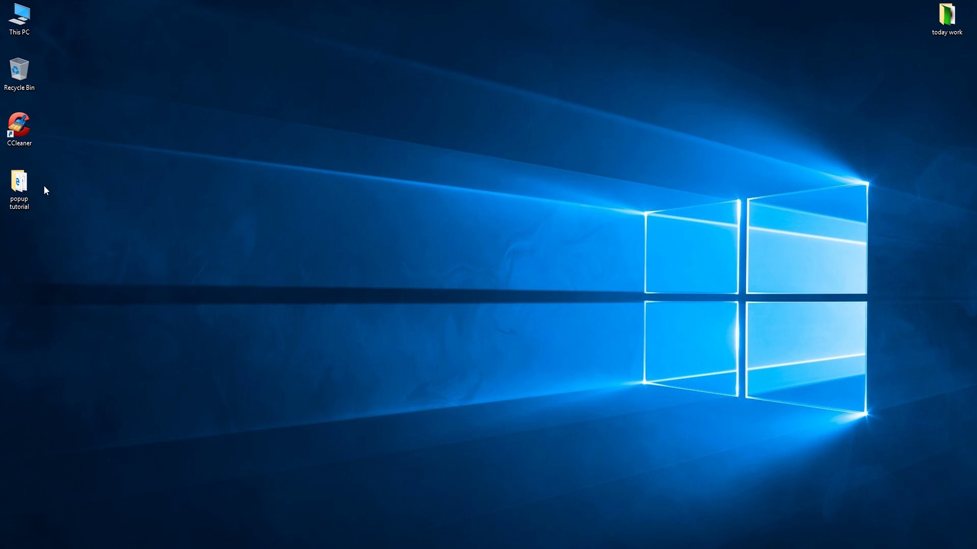
{"action": "double_click", "coordinate": [19, 187]}
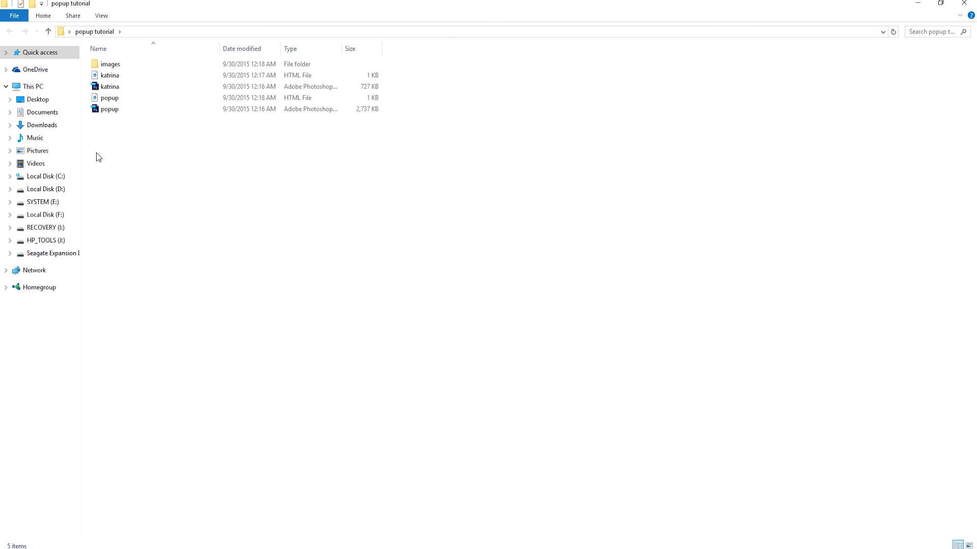
{"action": "double_click", "coordinate": [112, 78]}
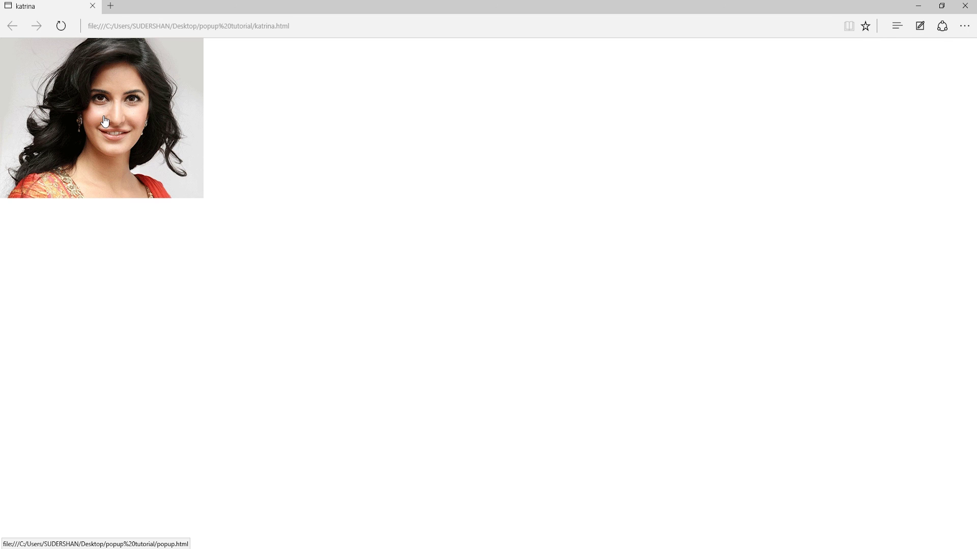
{"action": "left_click", "coordinate": [105, 121]}
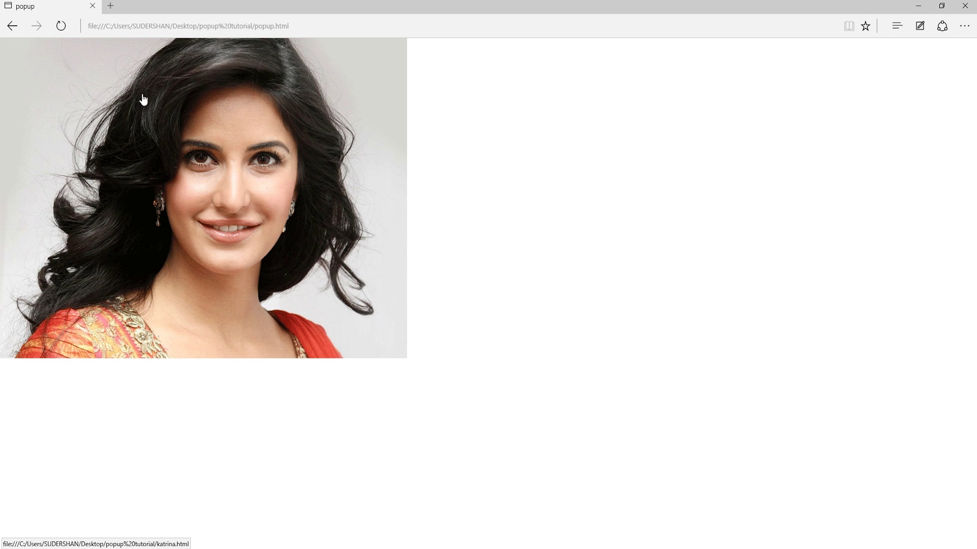
{"action": "left_click", "coordinate": [153, 246]}
{"action": "left_click", "coordinate": [145, 148]}
{"action": "left_click", "coordinate": [195, 191]}
{"action": "left_click", "coordinate": [124, 145]}
{"action": "left_click", "coordinate": [203, 208]}
{"action": "left_click", "coordinate": [115, 144]}
{"action": "left_click", "coordinate": [194, 189]}
{"action": "left_click", "coordinate": [123, 147]}
{"action": "left_click", "coordinate": [205, 212]}
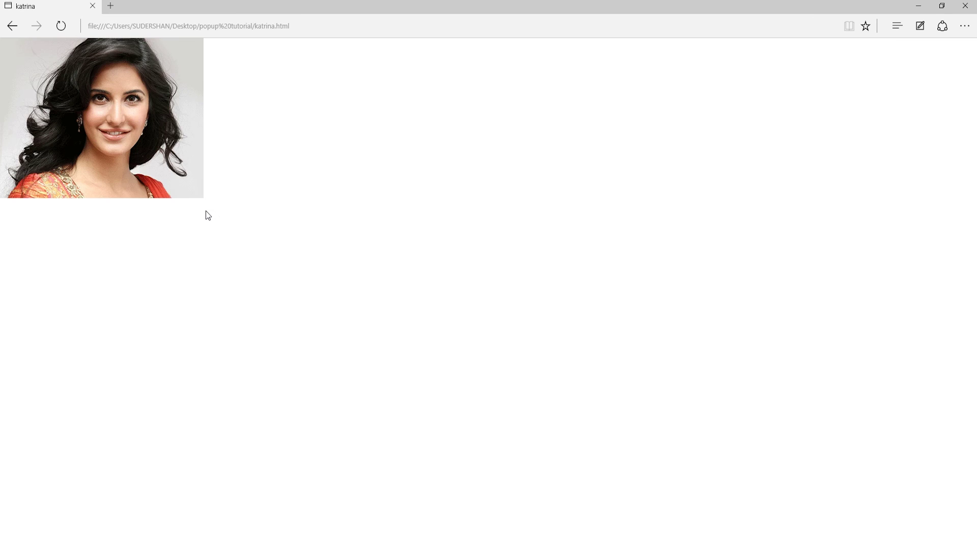